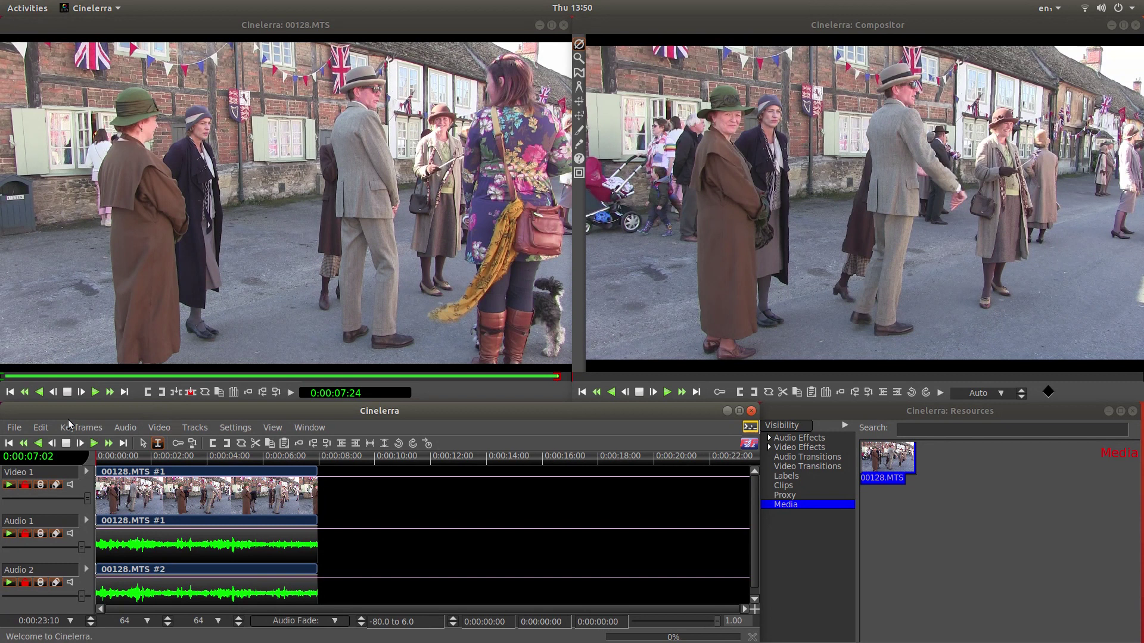
Attach the ReframeRT effect to the Video 1 track holding the 00128.MTS clip.
click(162, 427)
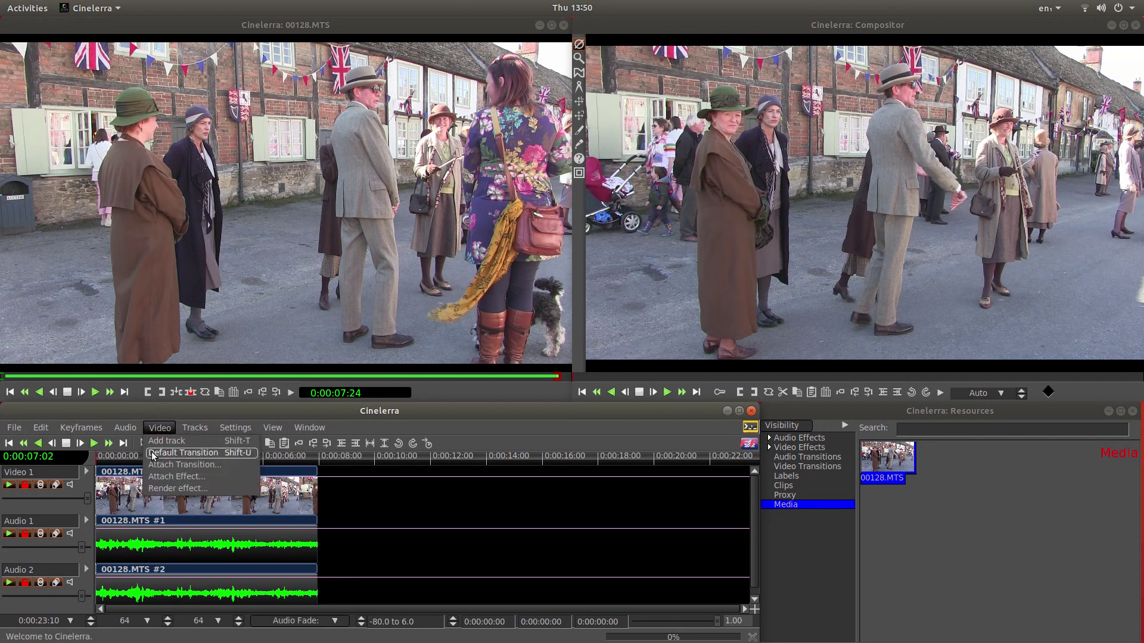
click(177, 477)
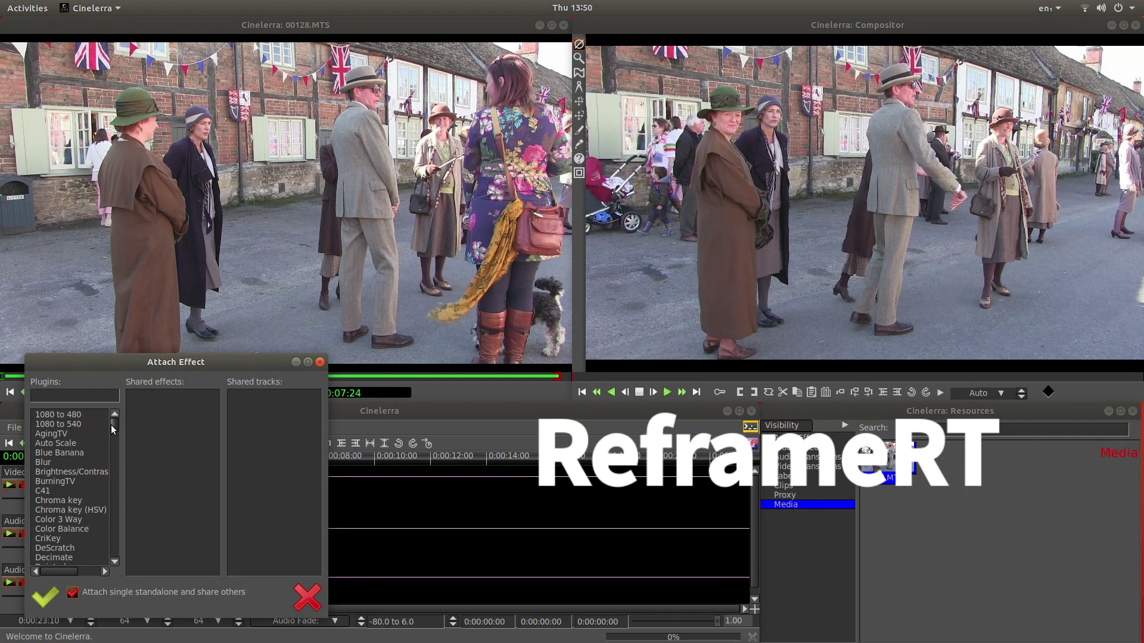
drag(112, 427, 113, 529)
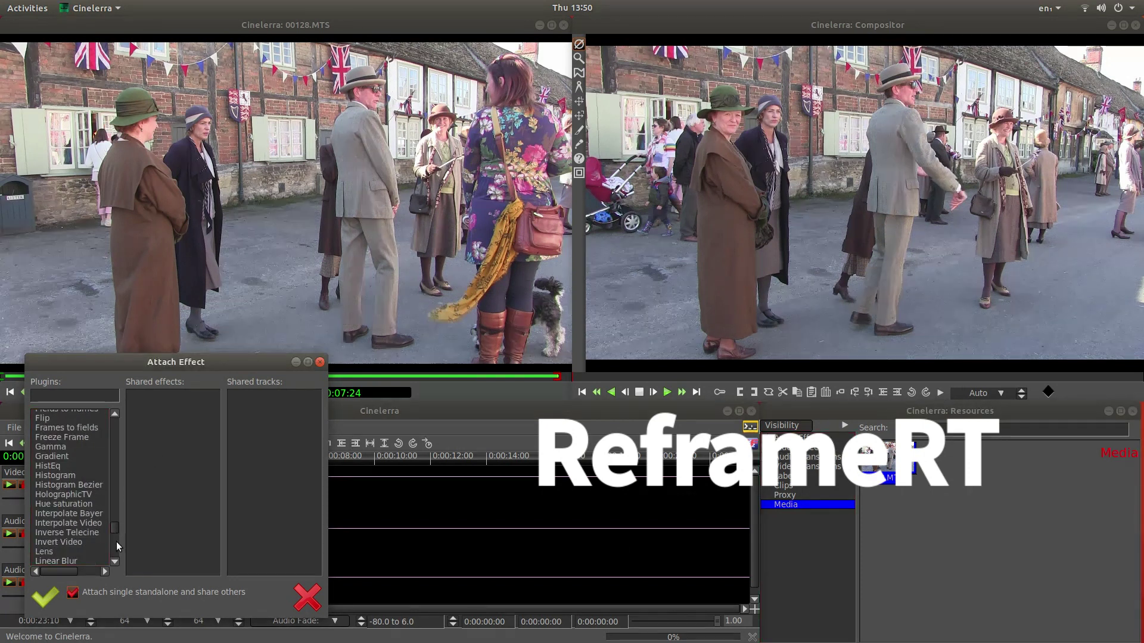
drag(113, 528, 113, 541)
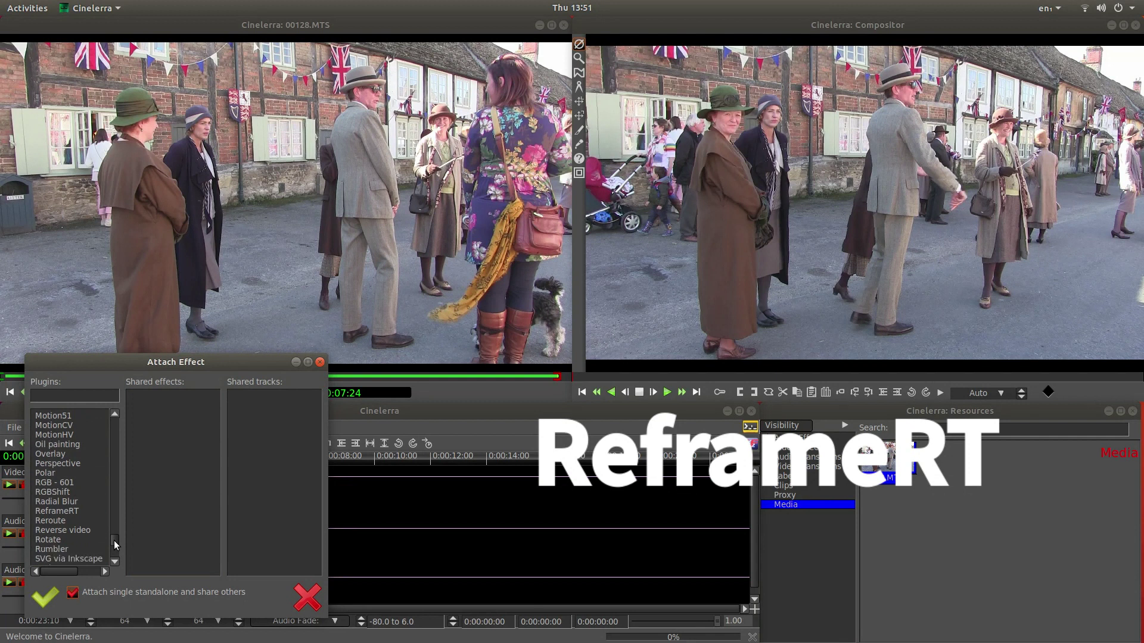
click(77, 511)
click(48, 595)
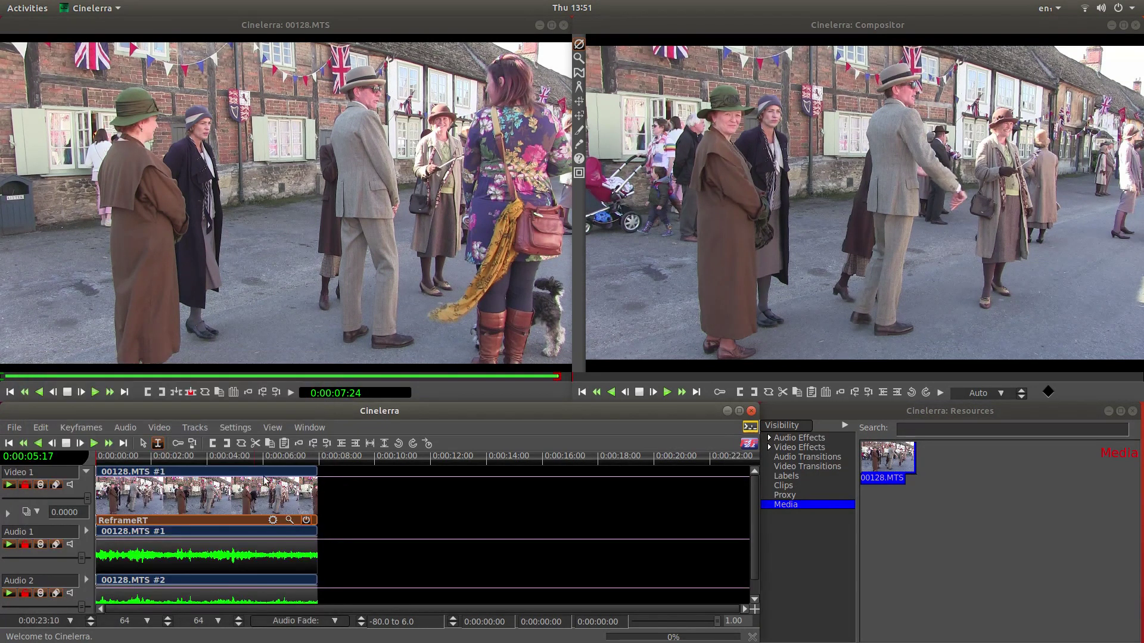
Configure ReframeRT on Video 1 with 1.0 input frames and 0.5 output frames in Stretch mode, and close its settings.
click(289, 520)
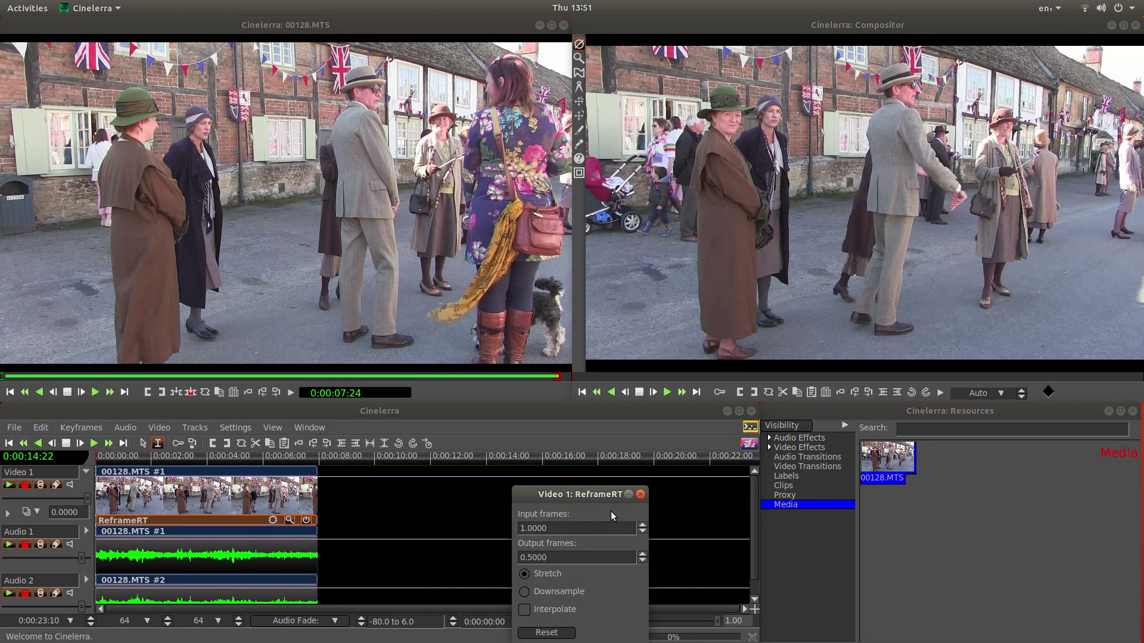
click(544, 578)
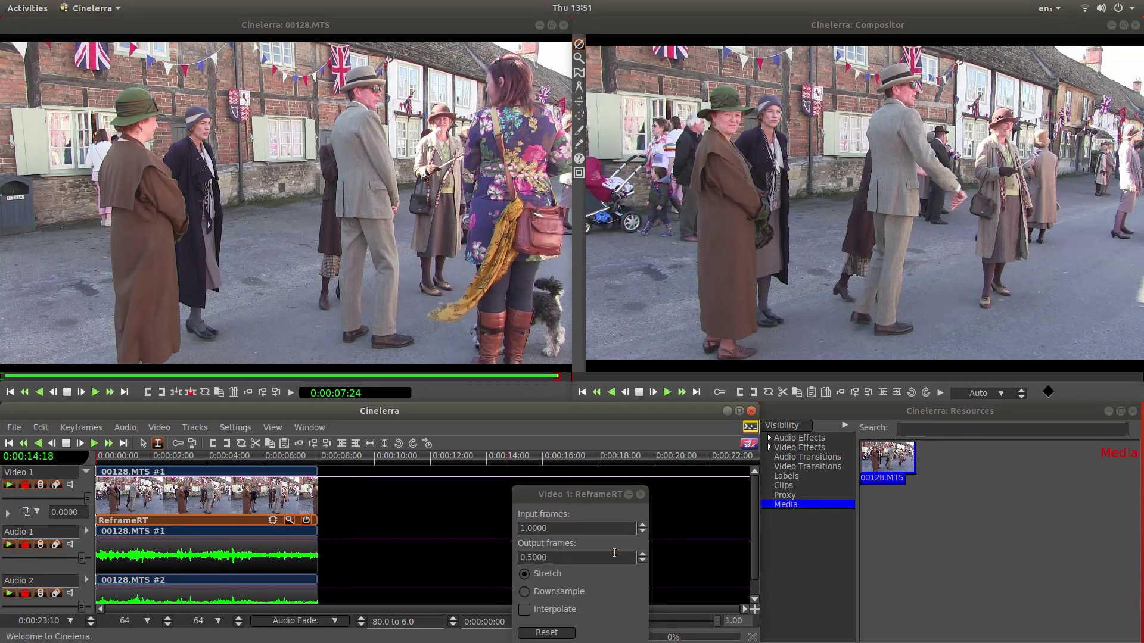
click(561, 557)
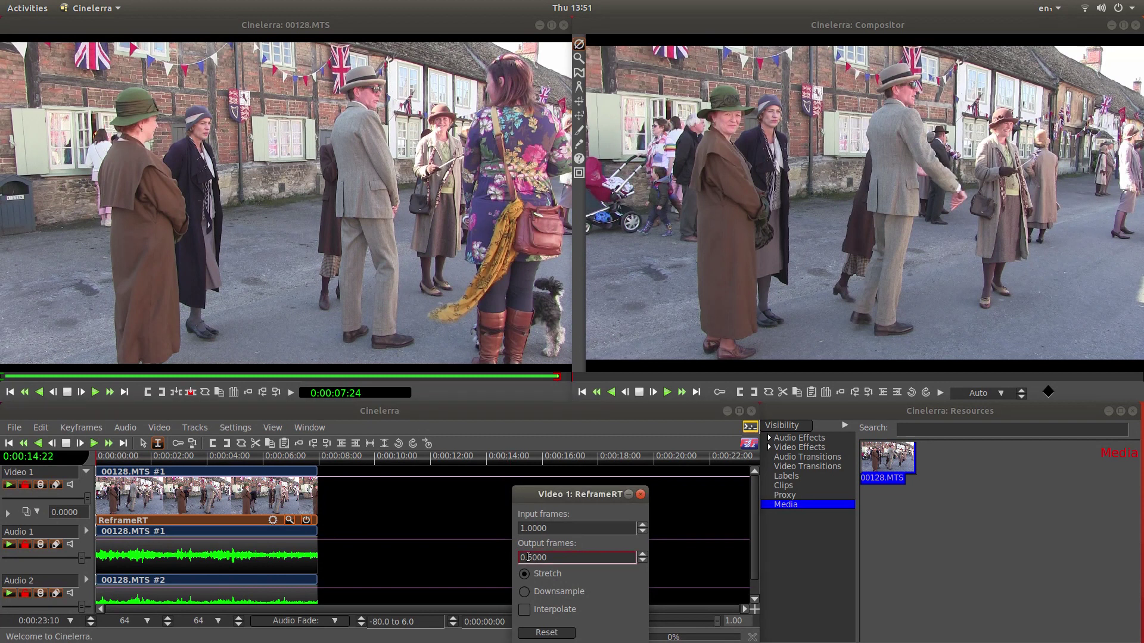
click(544, 527)
click(523, 557)
key(BackSpace)
key(BackSpace)
key(Return)
click(640, 495)
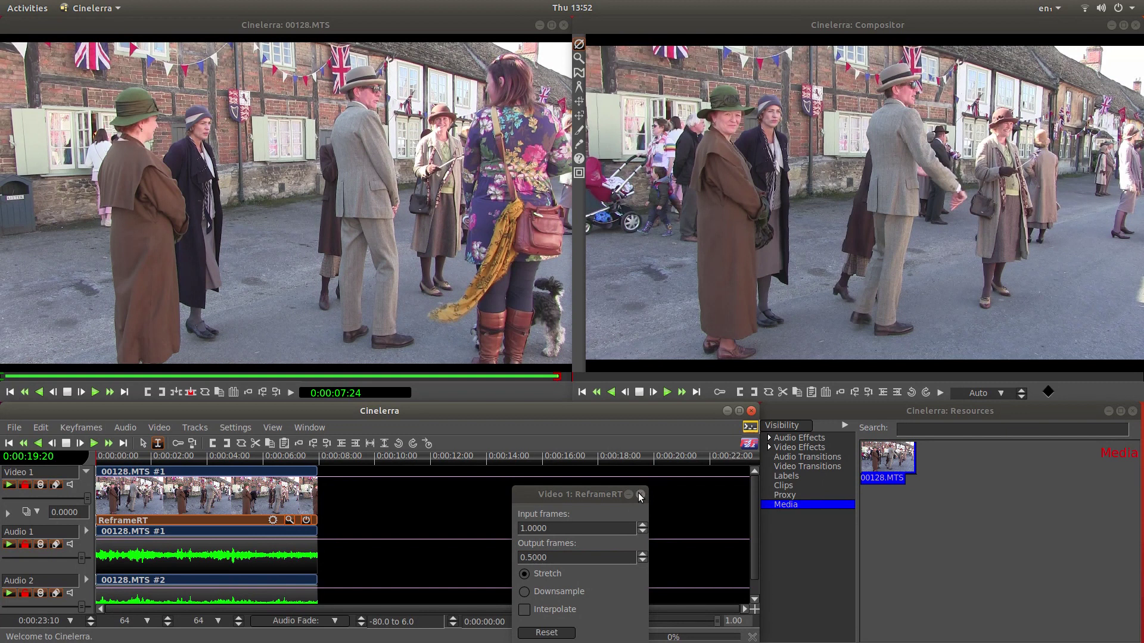
click(640, 495)
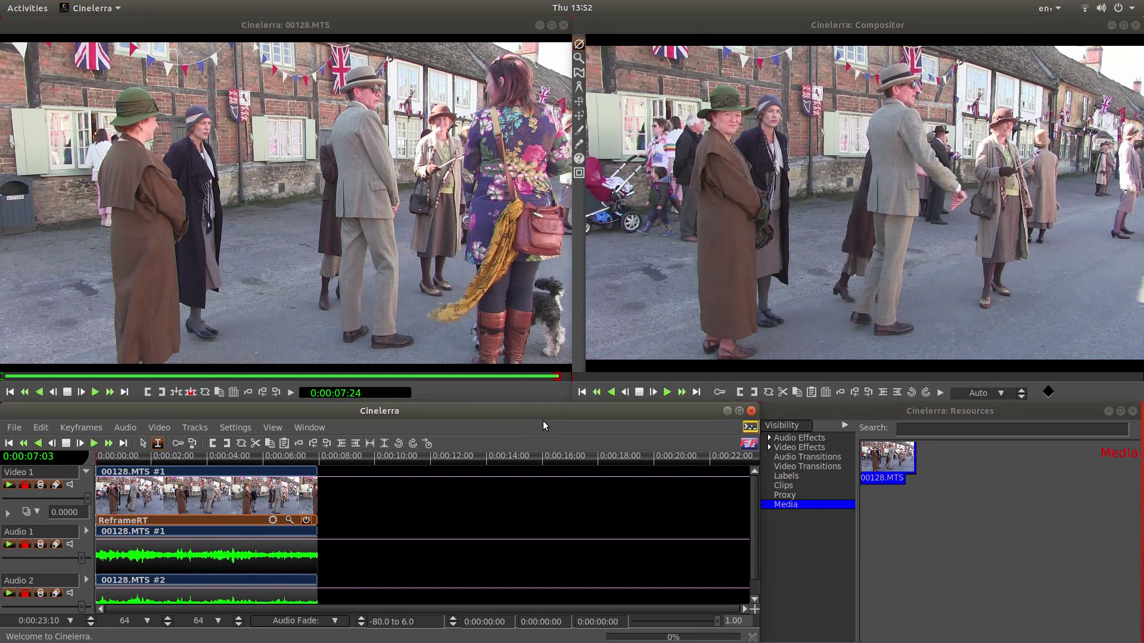
Attach the ResampleRT effect to the audio tracks, with one standalone instance shared by the others.
click(128, 427)
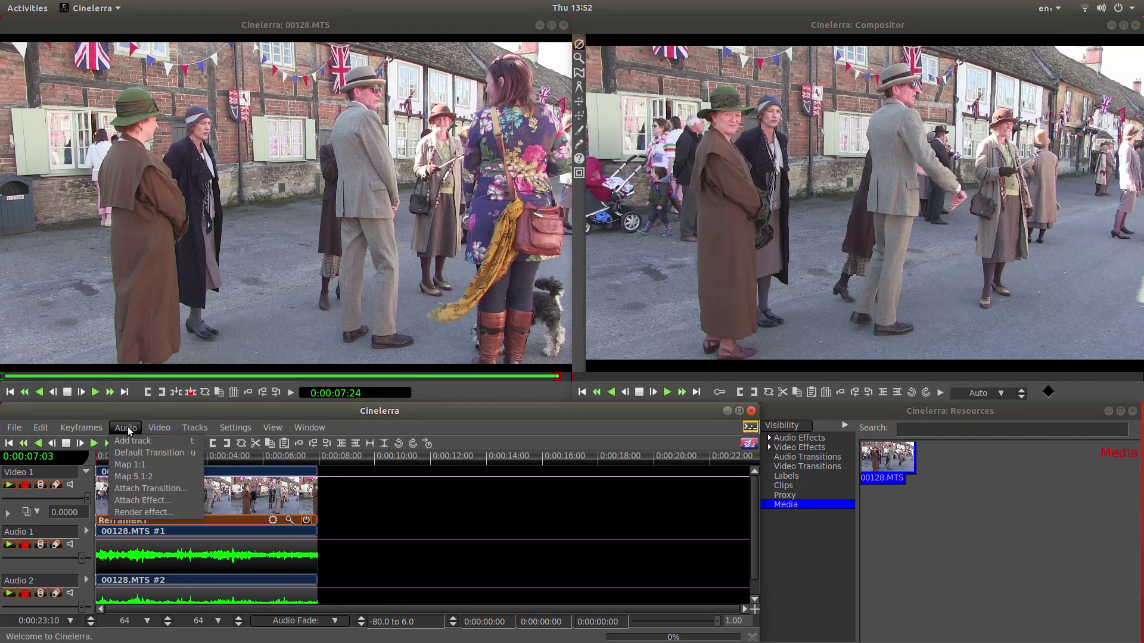
click(160, 499)
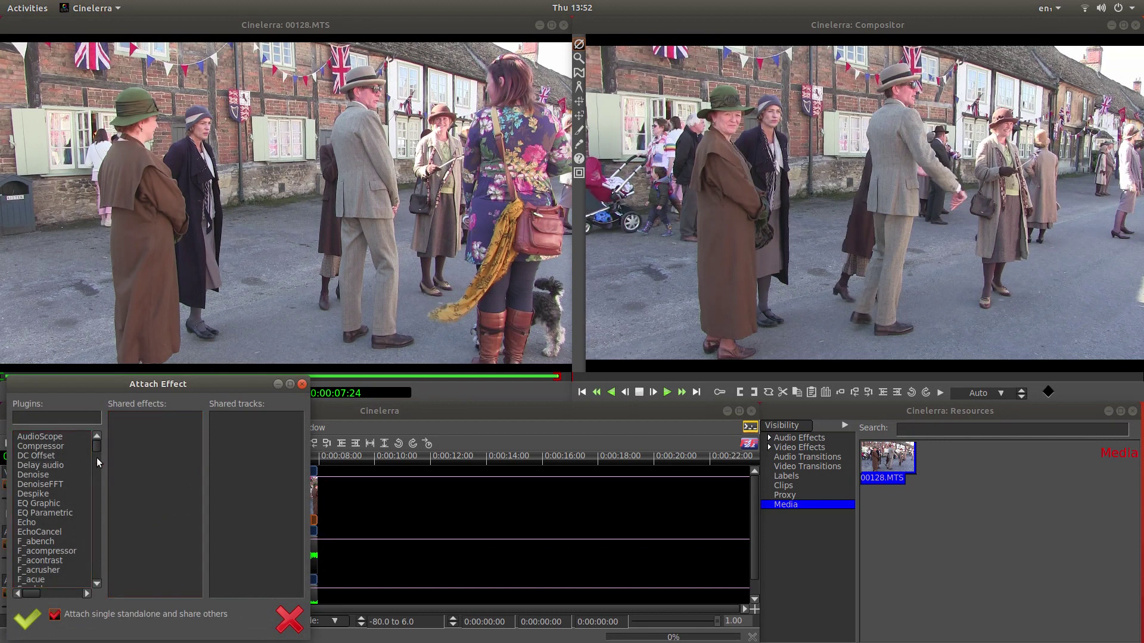
drag(95, 447, 93, 576)
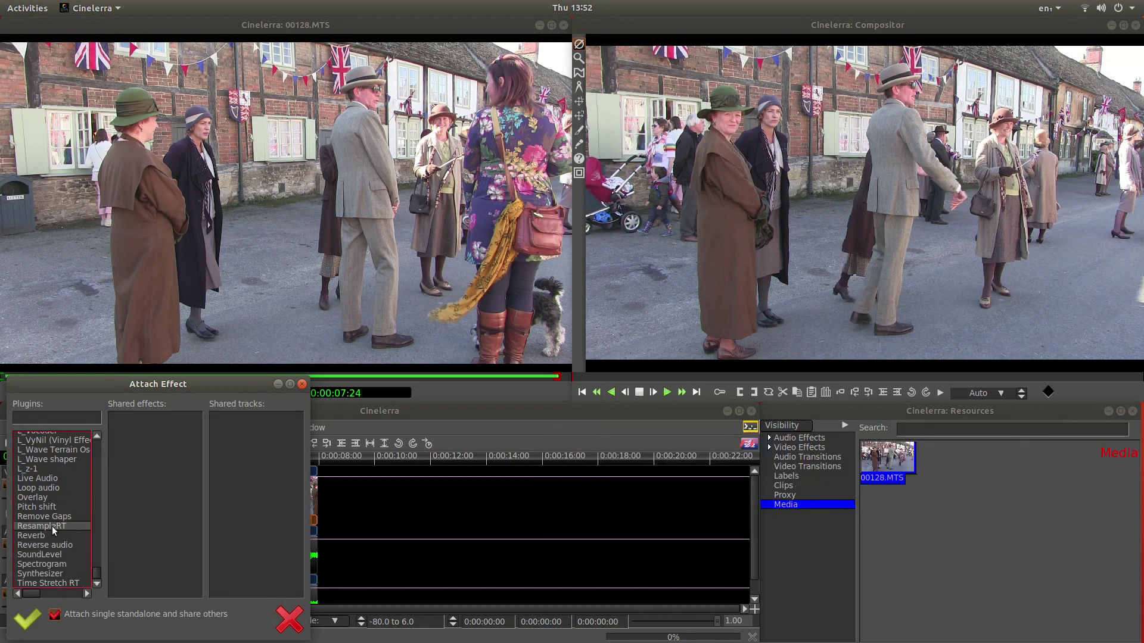
click(24, 624)
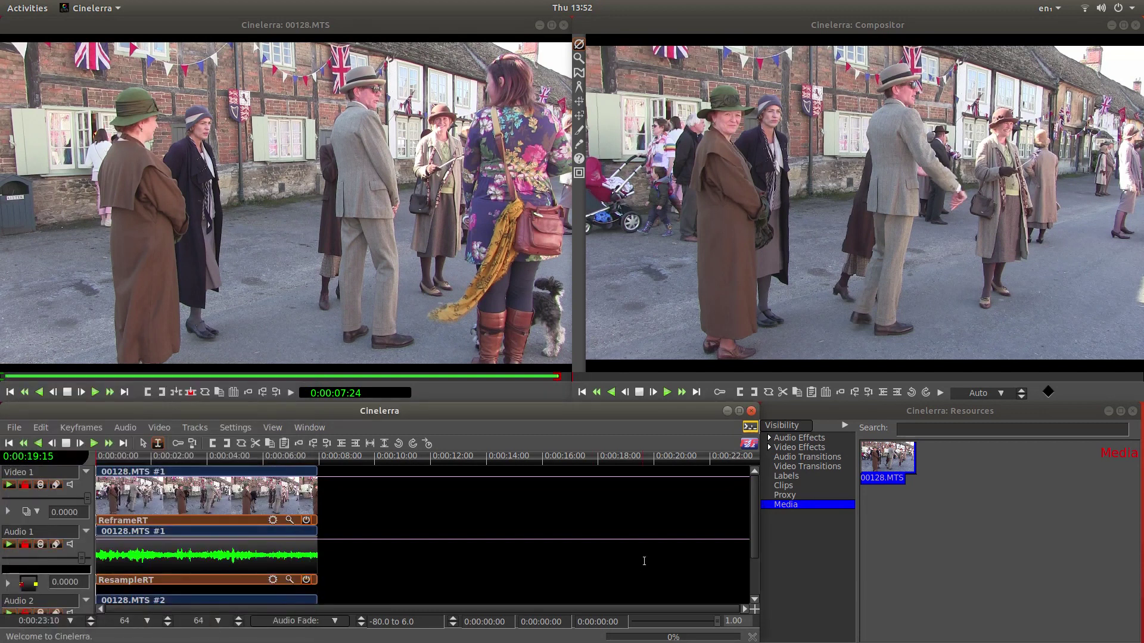
Check the input and output sample values of ResampleRT on Audio 1, and play the project in the Compositor.
drag(753, 509, 761, 553)
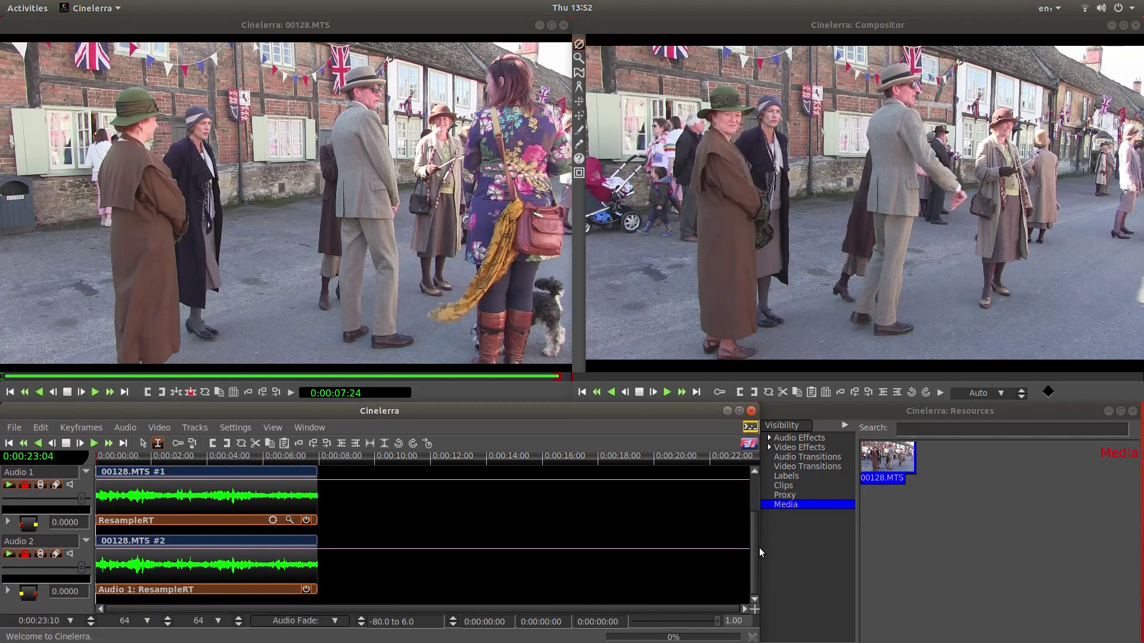
right_click(220, 565)
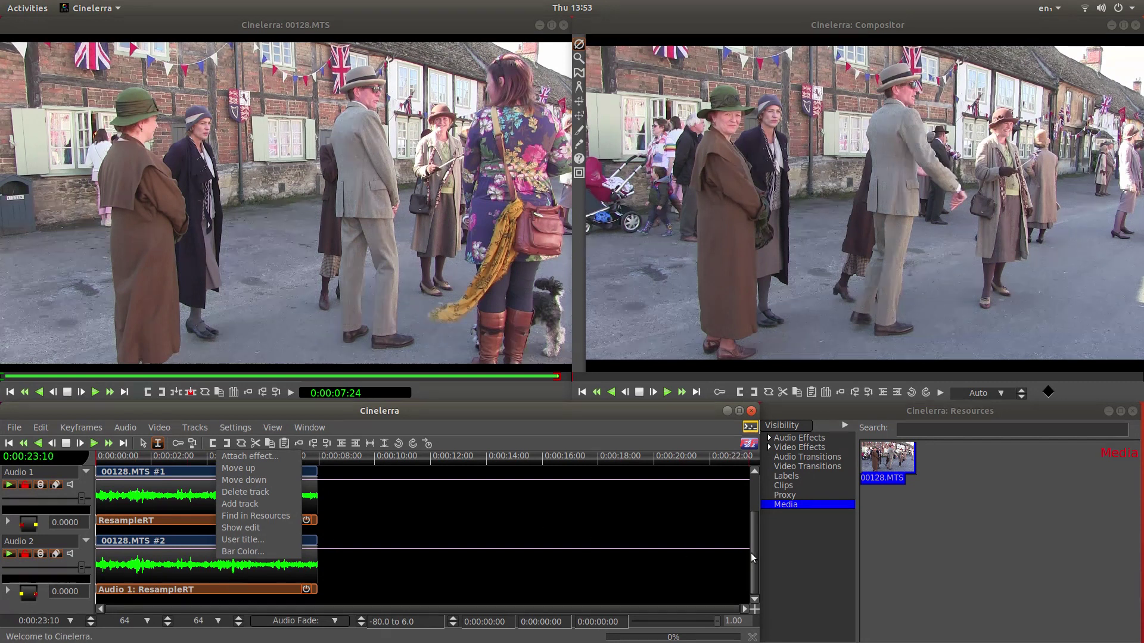
click(581, 516)
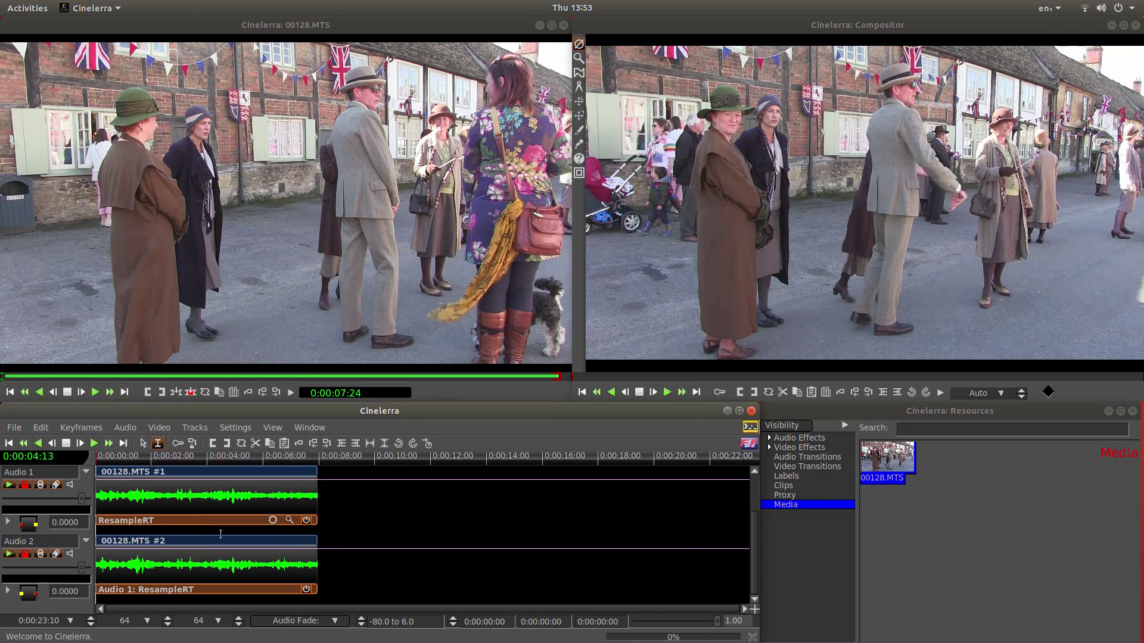
click(289, 520)
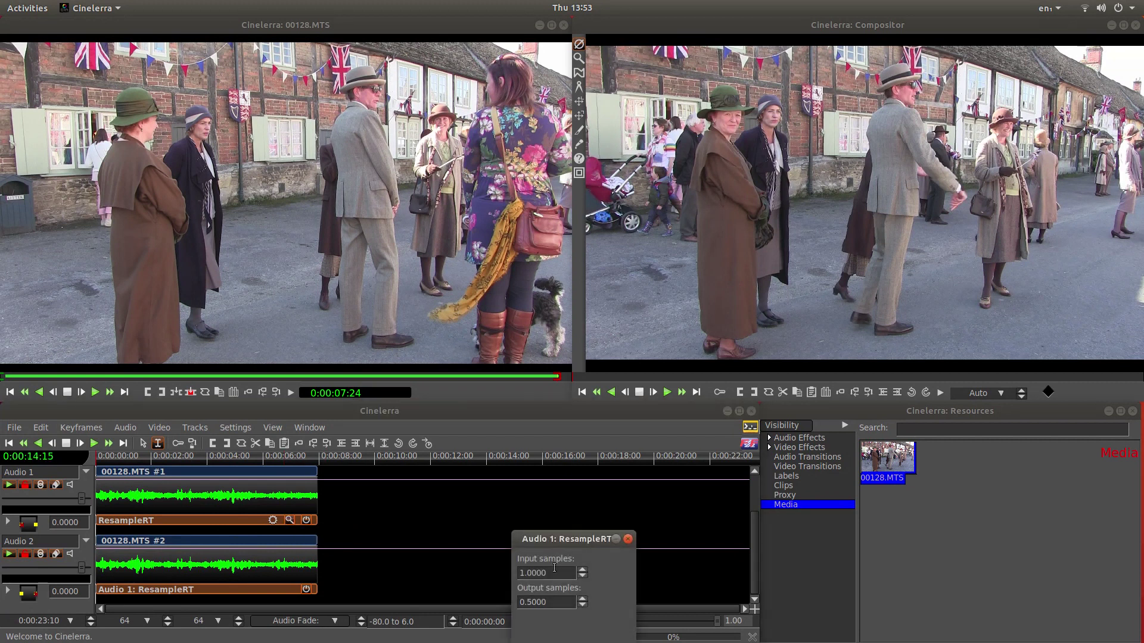
click(554, 600)
click(628, 538)
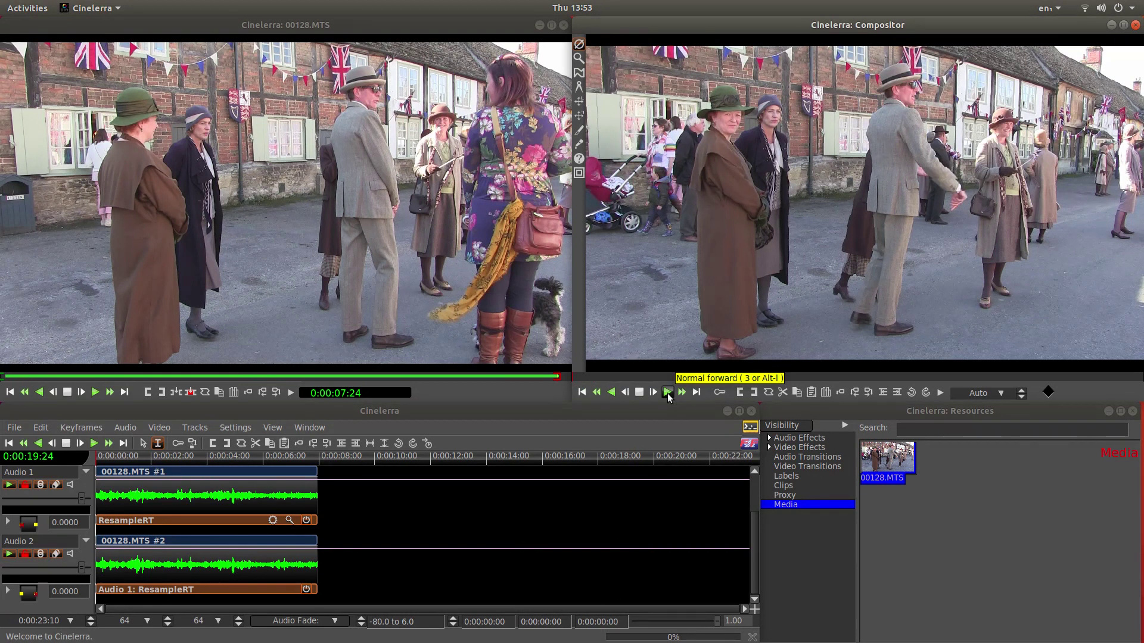
click(667, 392)
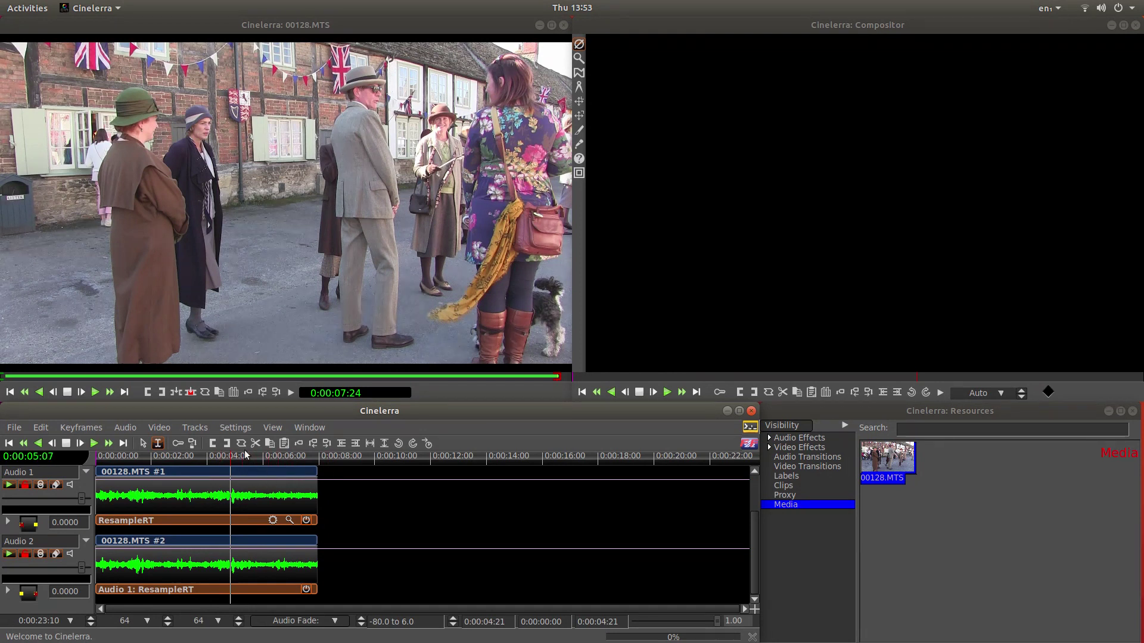
Create a new empty project with the parameters already offered.
click(15, 427)
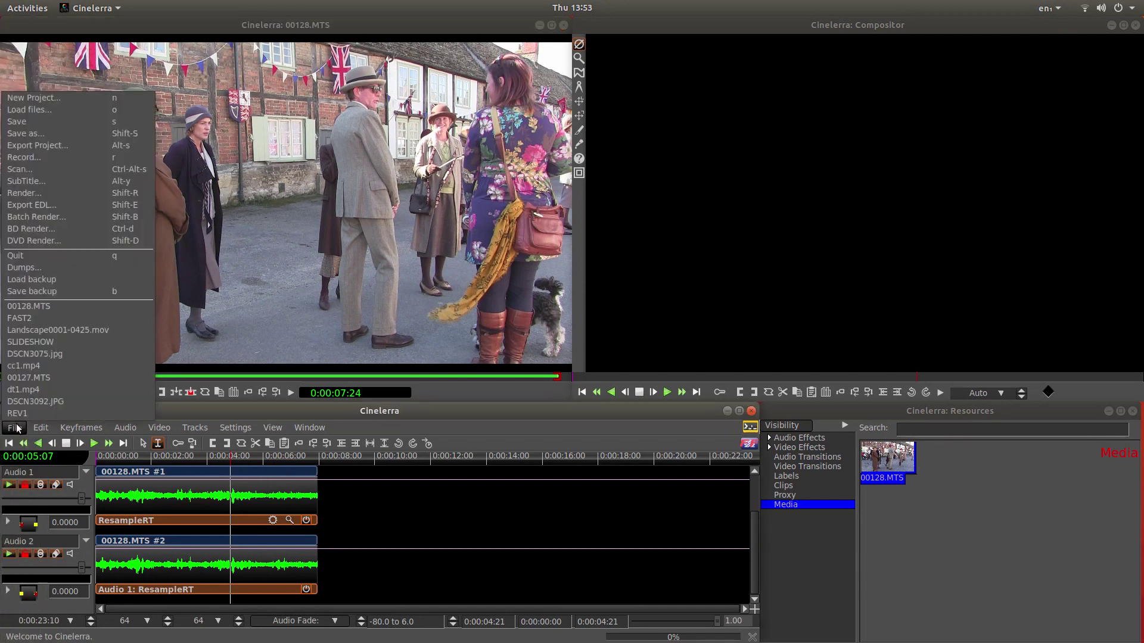
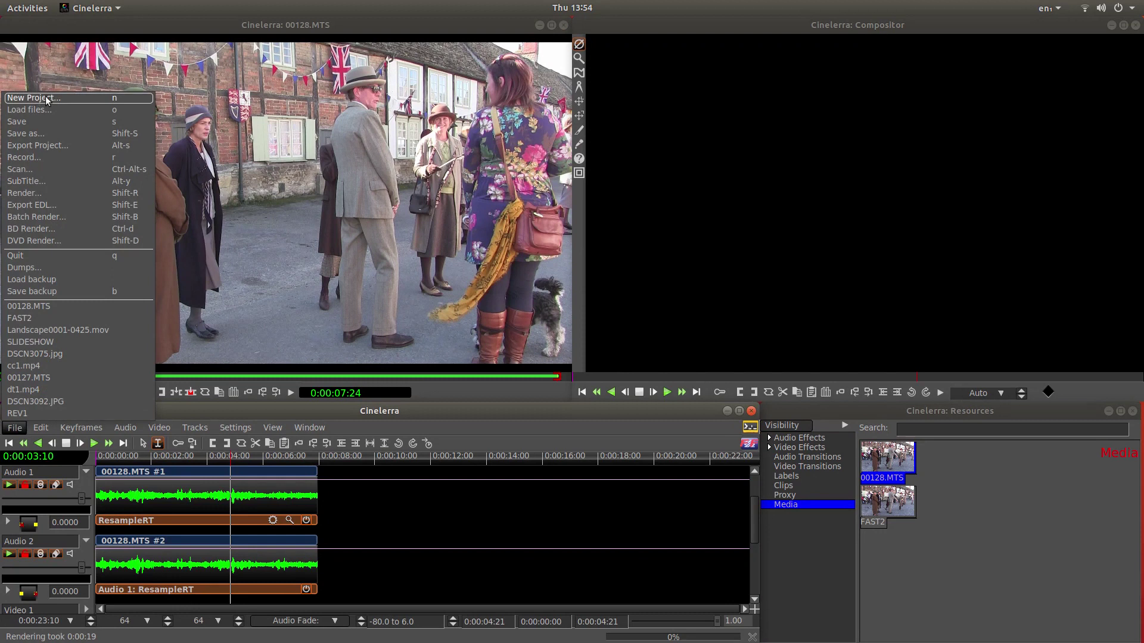
click(47, 98)
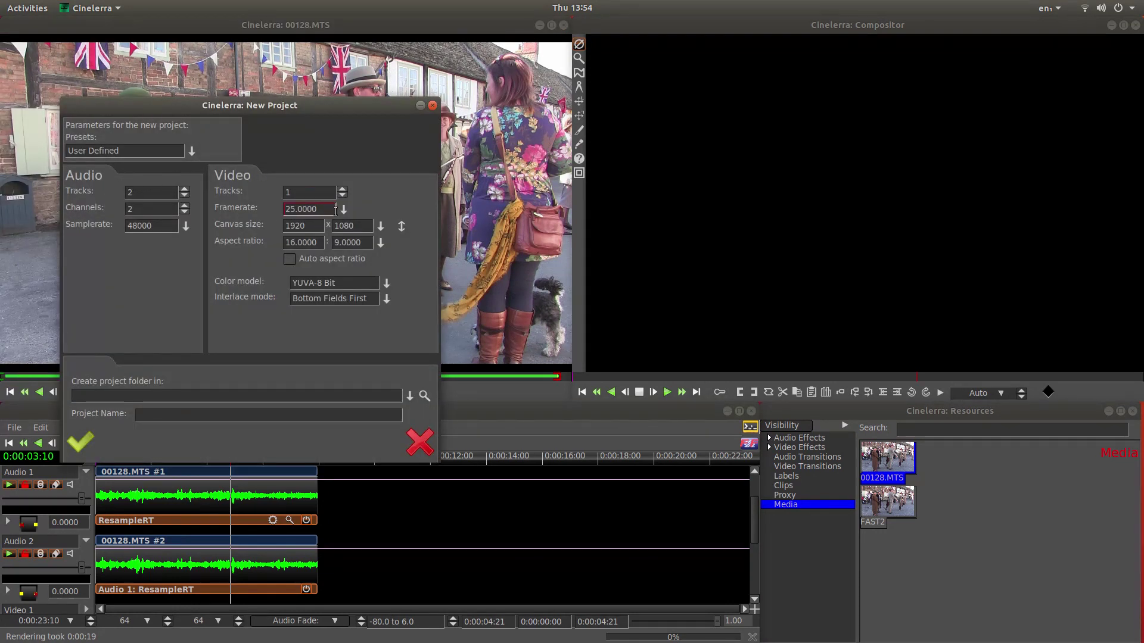
click(75, 447)
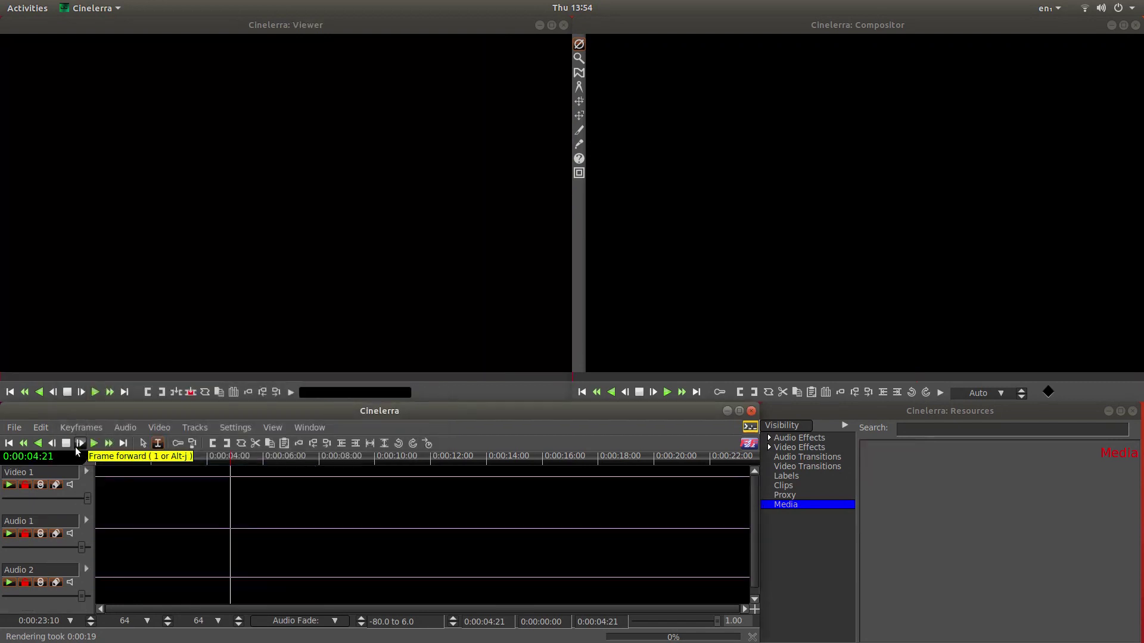
Load the FAST2 file from the Desktop folder, creating new resources only.
click(14, 428)
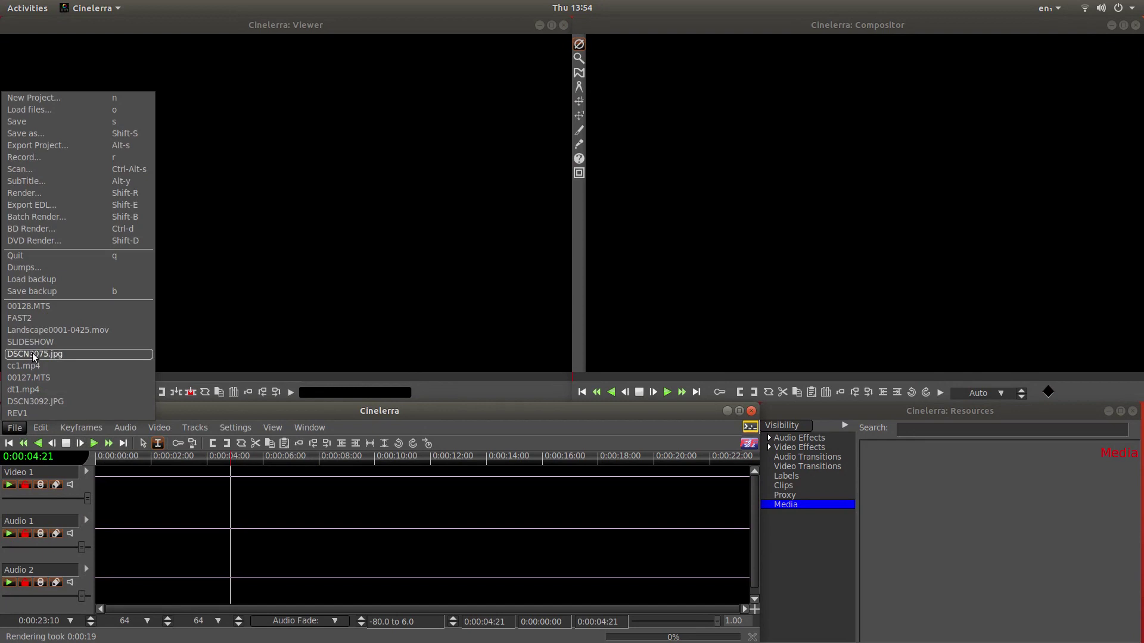
click(41, 111)
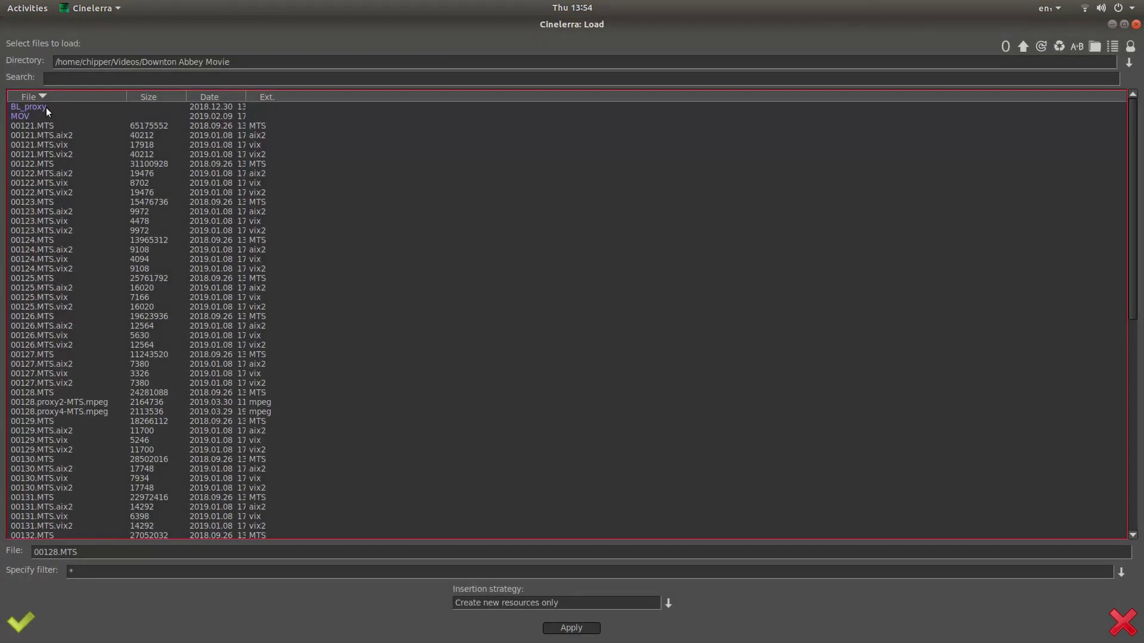
double_click(1022, 46)
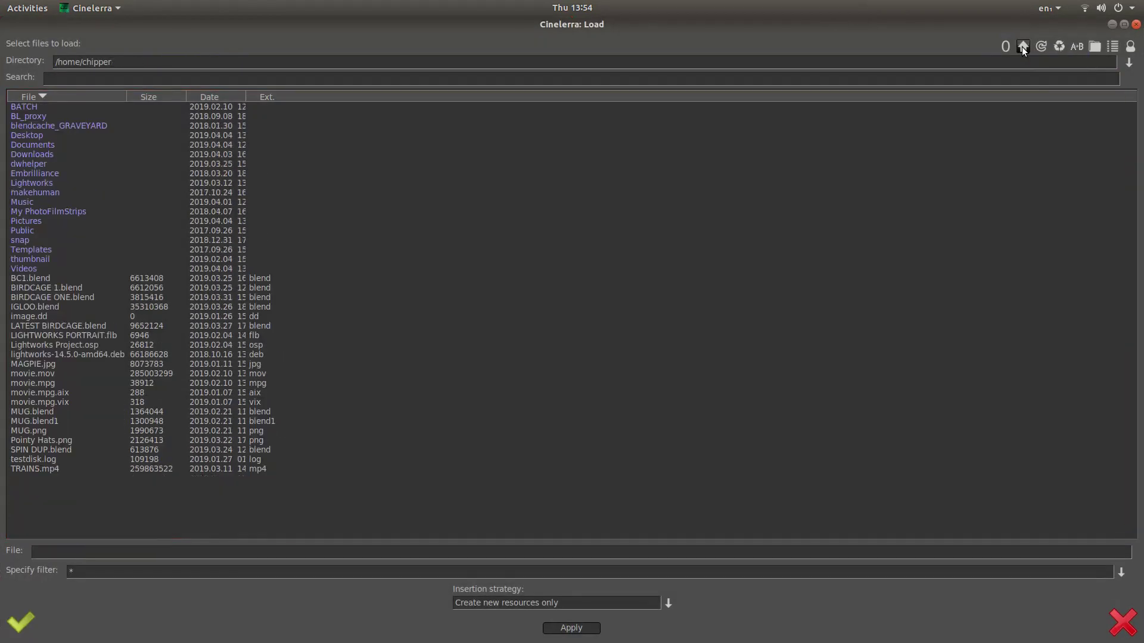
double_click(40, 135)
click(38, 107)
click(20, 616)
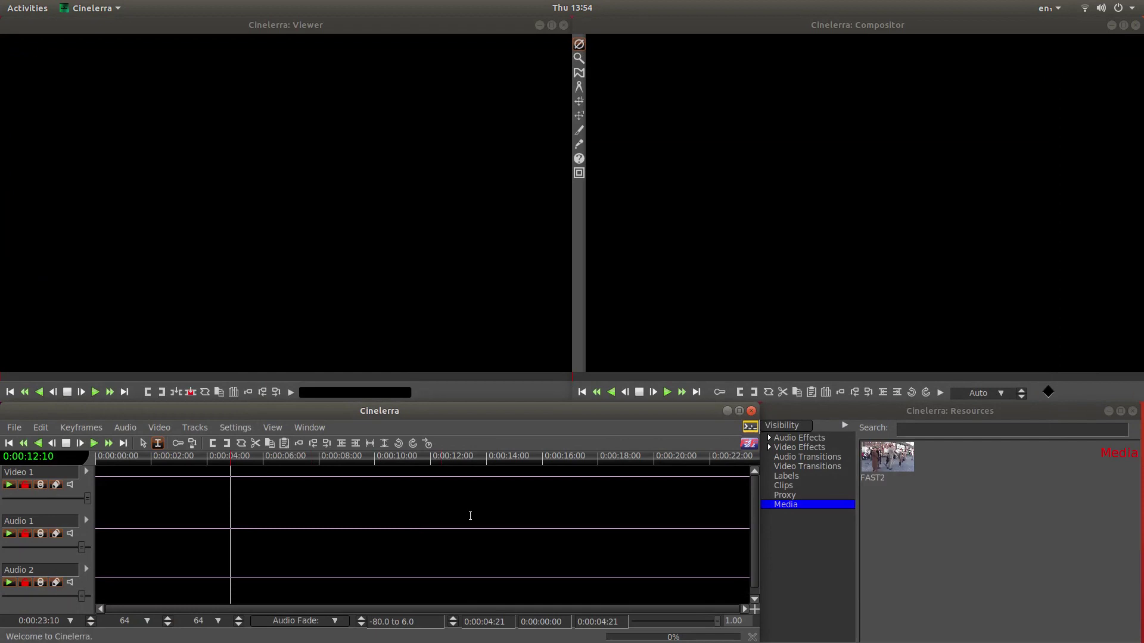
Match all project settings to the FAST2 clip in the media resources.
right_click(894, 463)
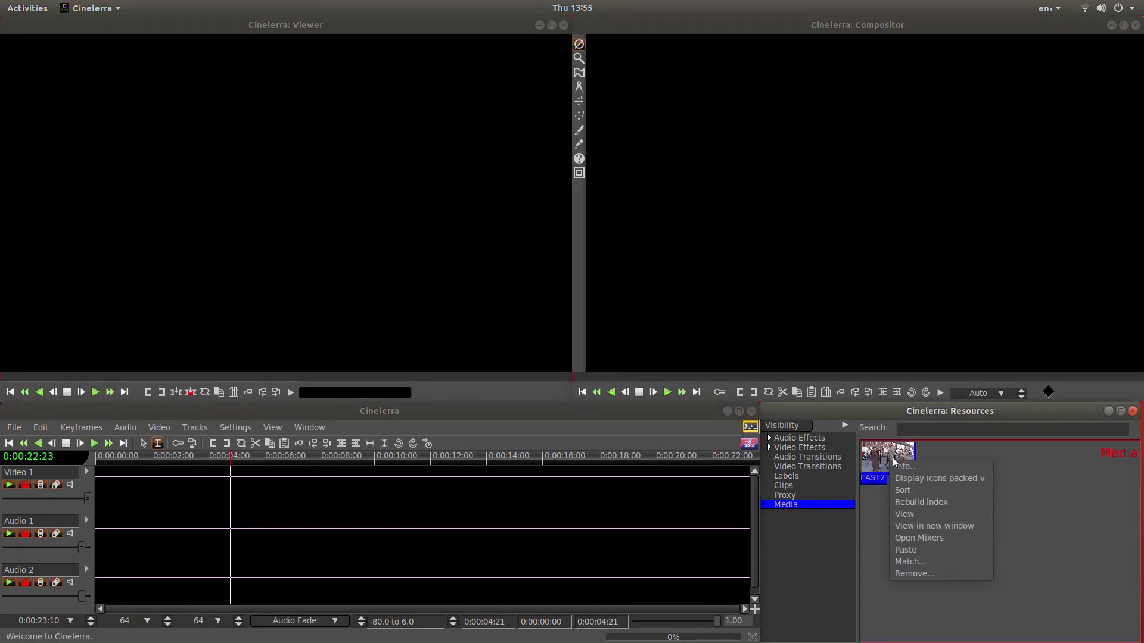
mouse_move(903, 564)
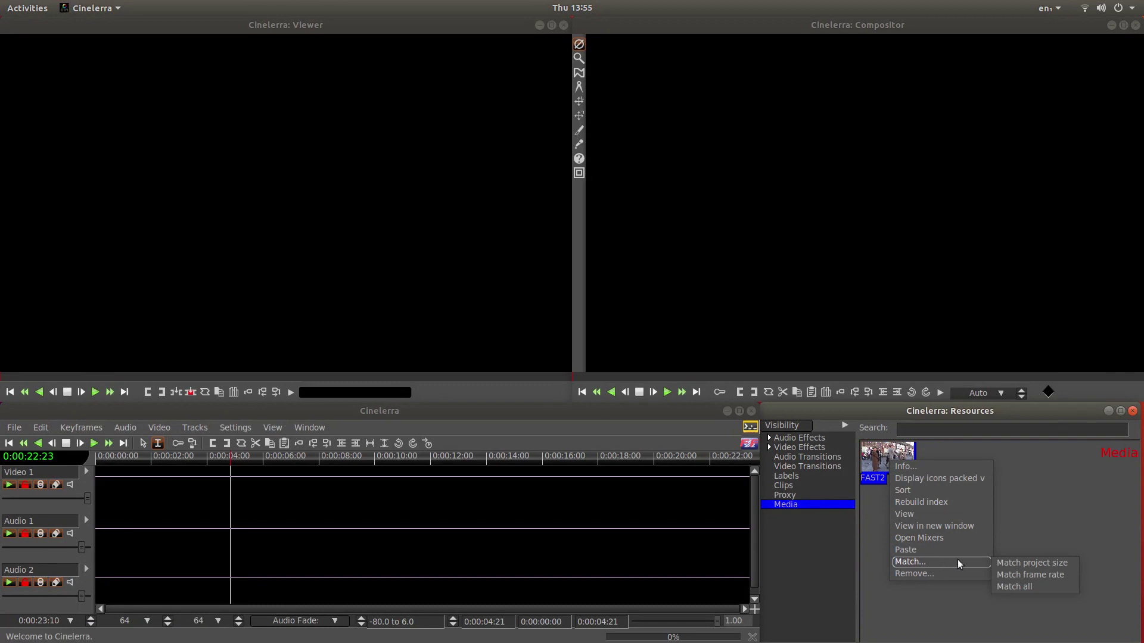
click(1026, 588)
Open the FAST2 clip in the Viewer and return the timeline's insertion point to the start.
click(901, 477)
double_click(901, 475)
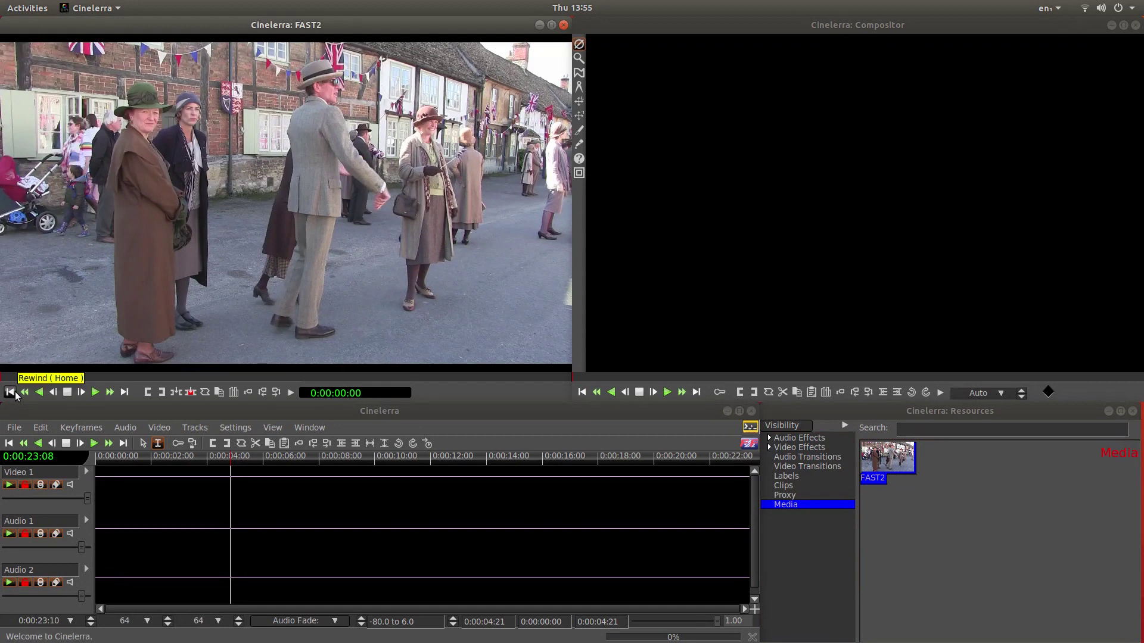
click(9, 444)
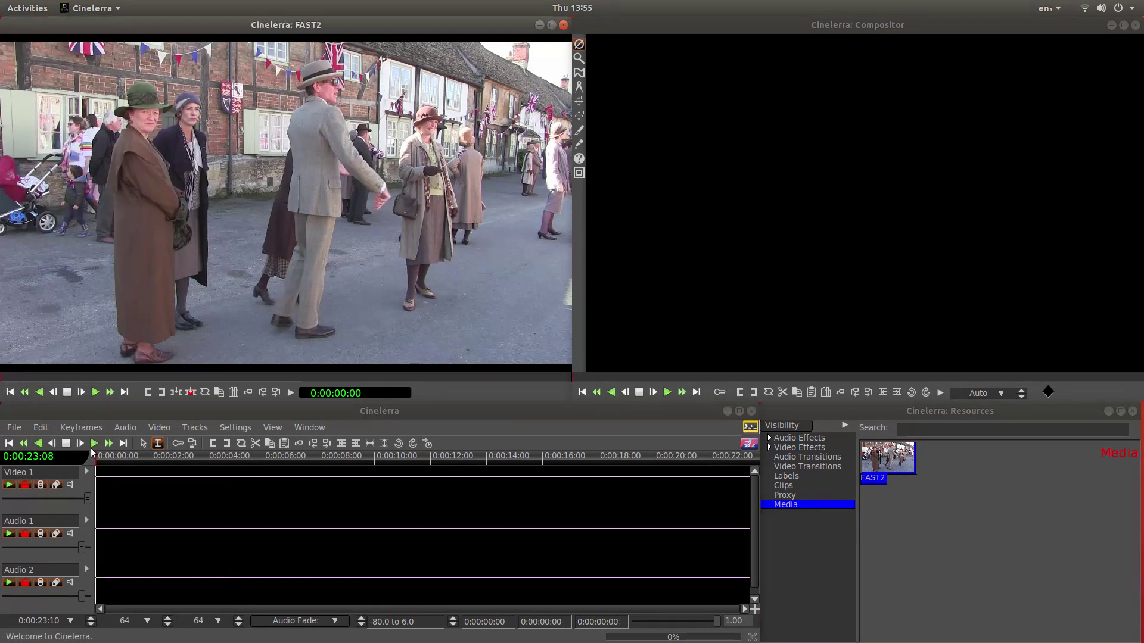
click(205, 471)
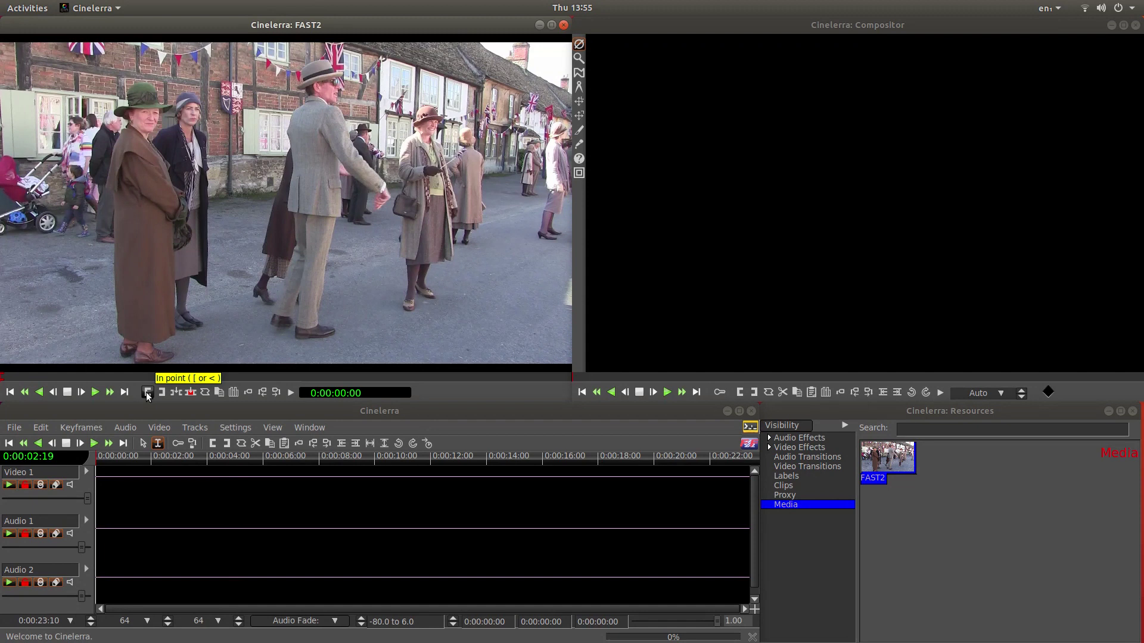
Set the out point of FAST2 in the Viewer at 0:00:03:24 and overwrite the marked section onto the timeline.
drag(19, 375, 286, 381)
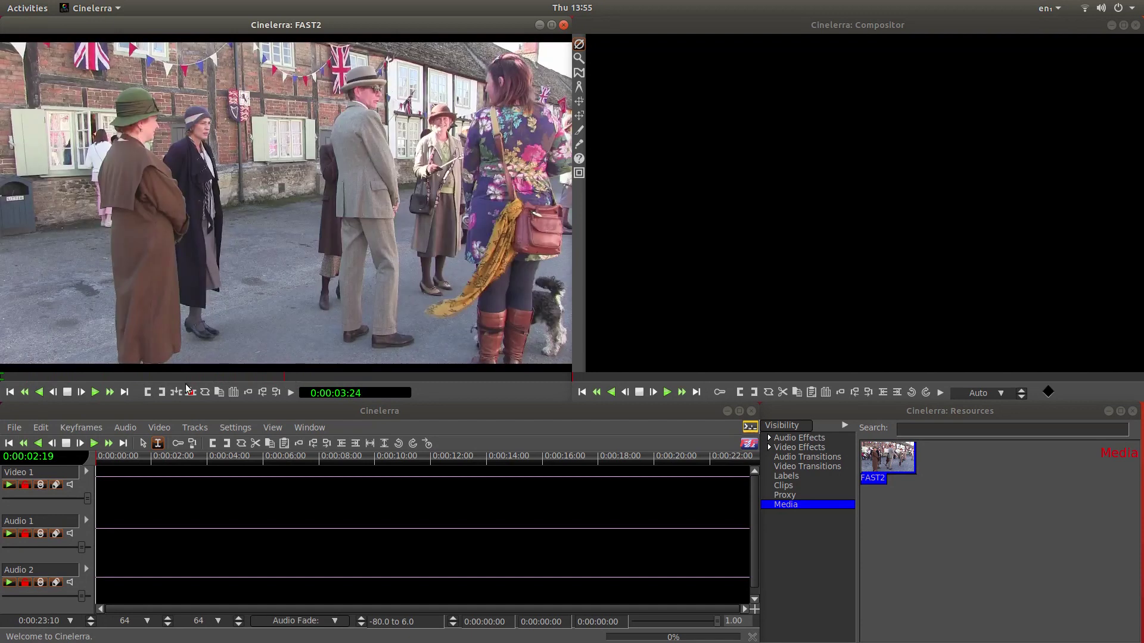
click(82, 393)
click(82, 392)
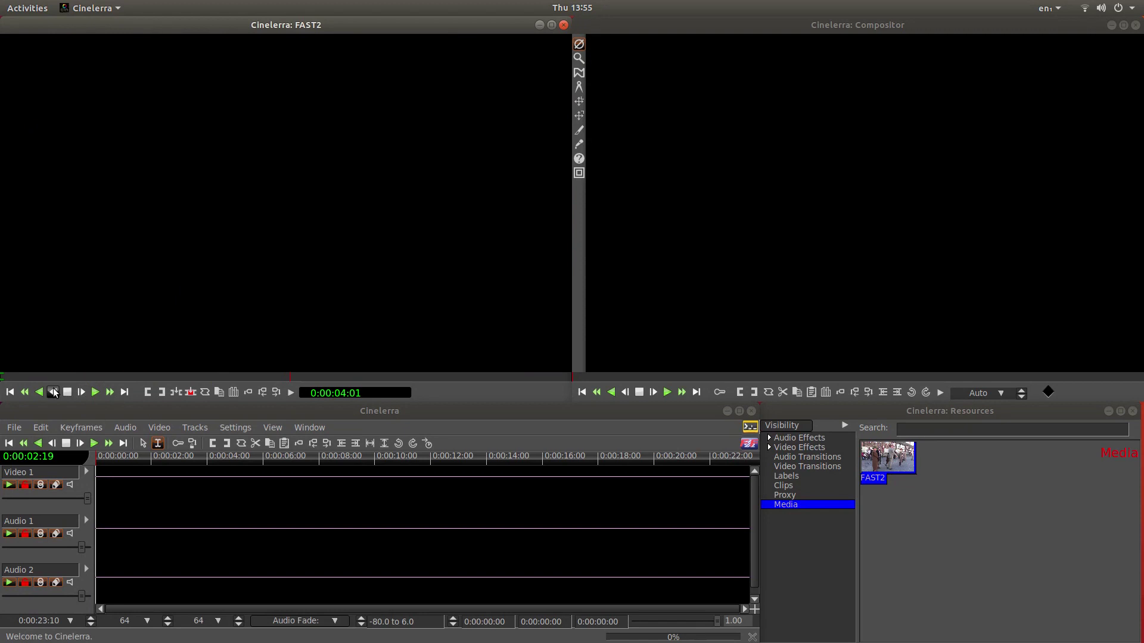
click(53, 393)
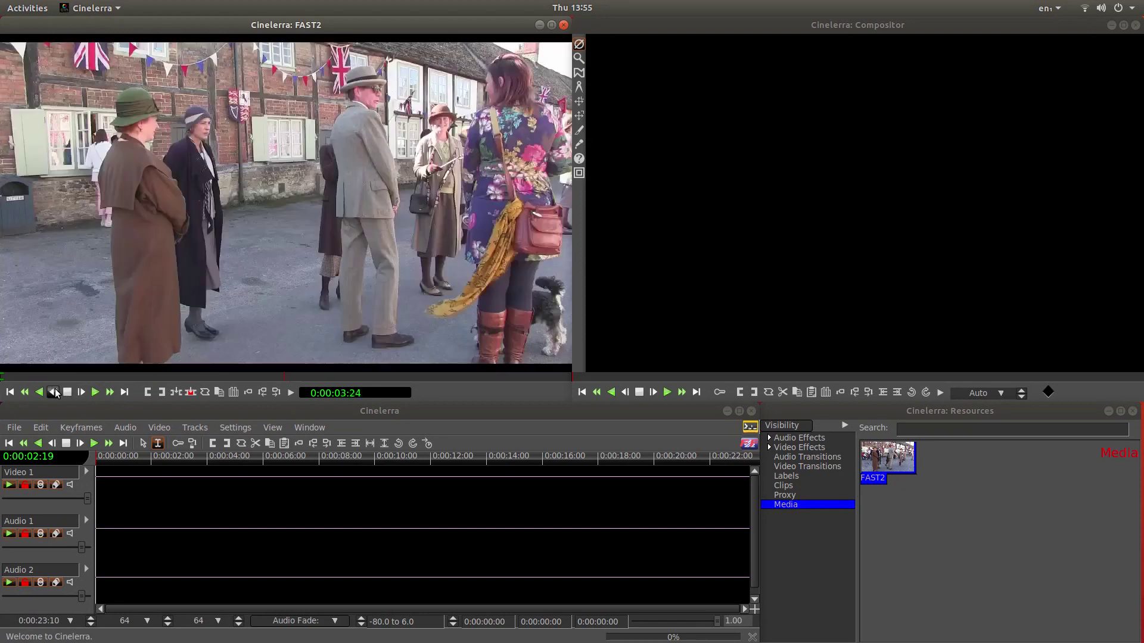
click(161, 393)
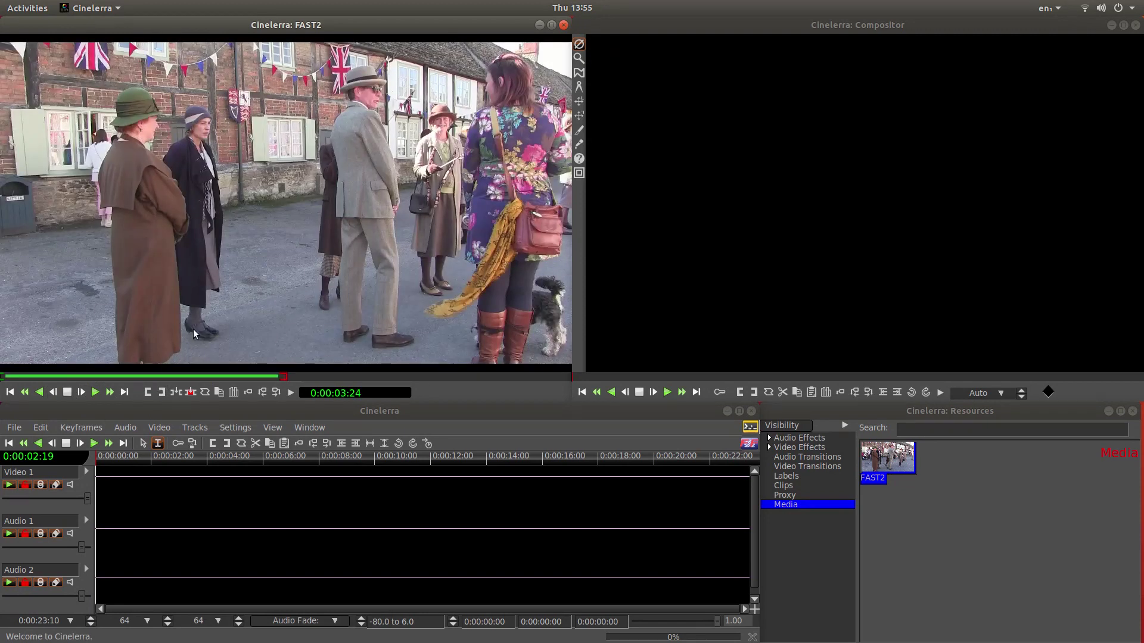
click(192, 394)
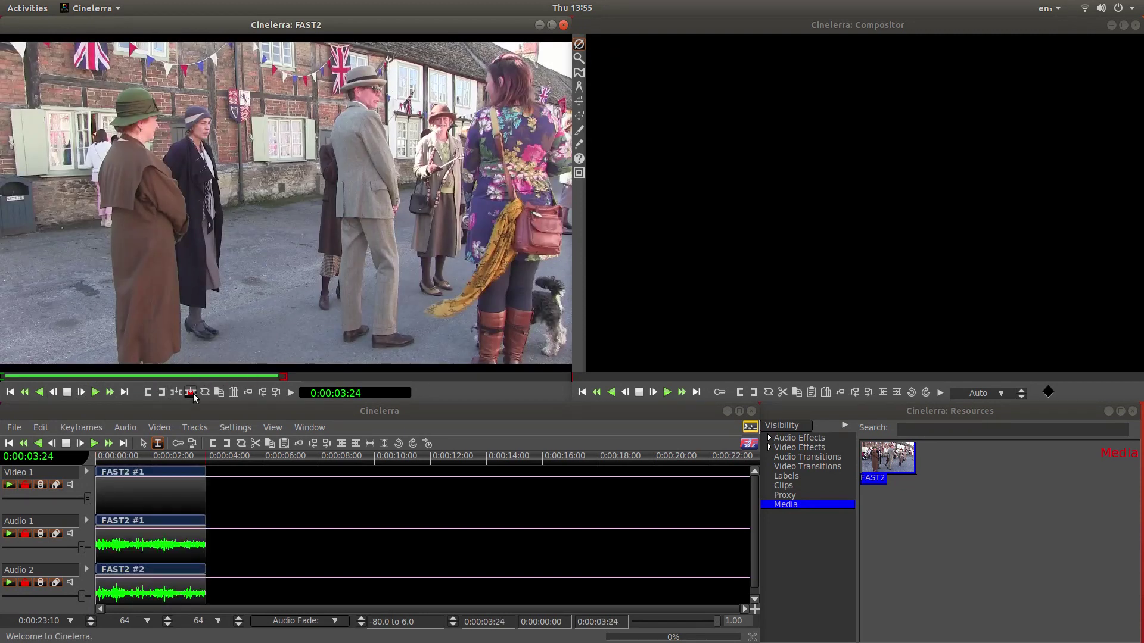
Open the render settings for the project containing the trimmed FAST2 clip.
click(16, 428)
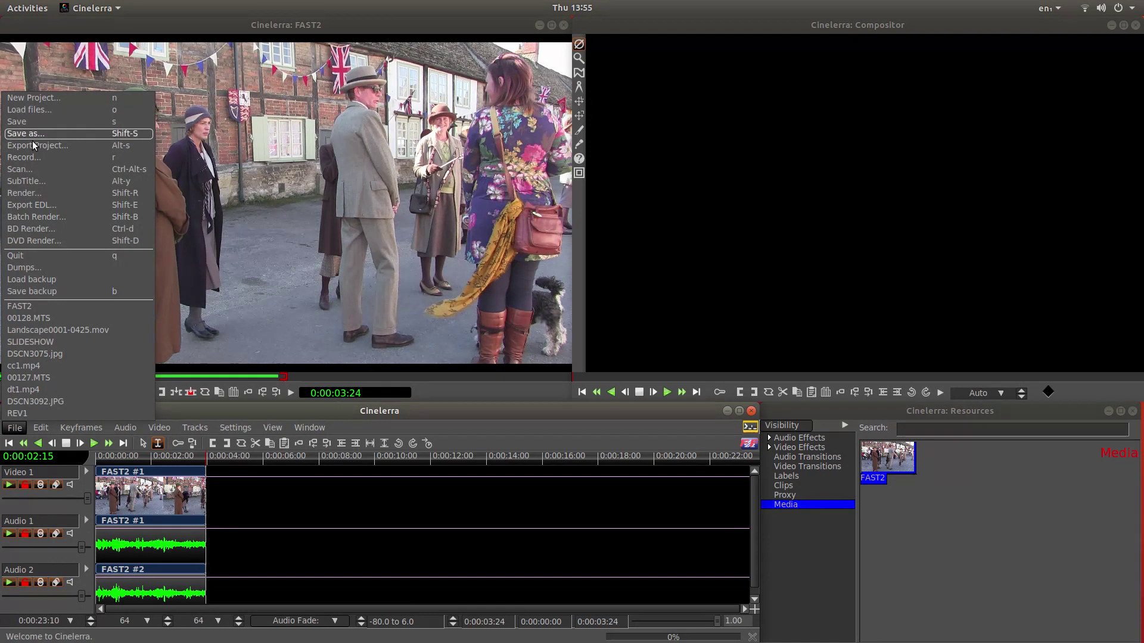
click(40, 191)
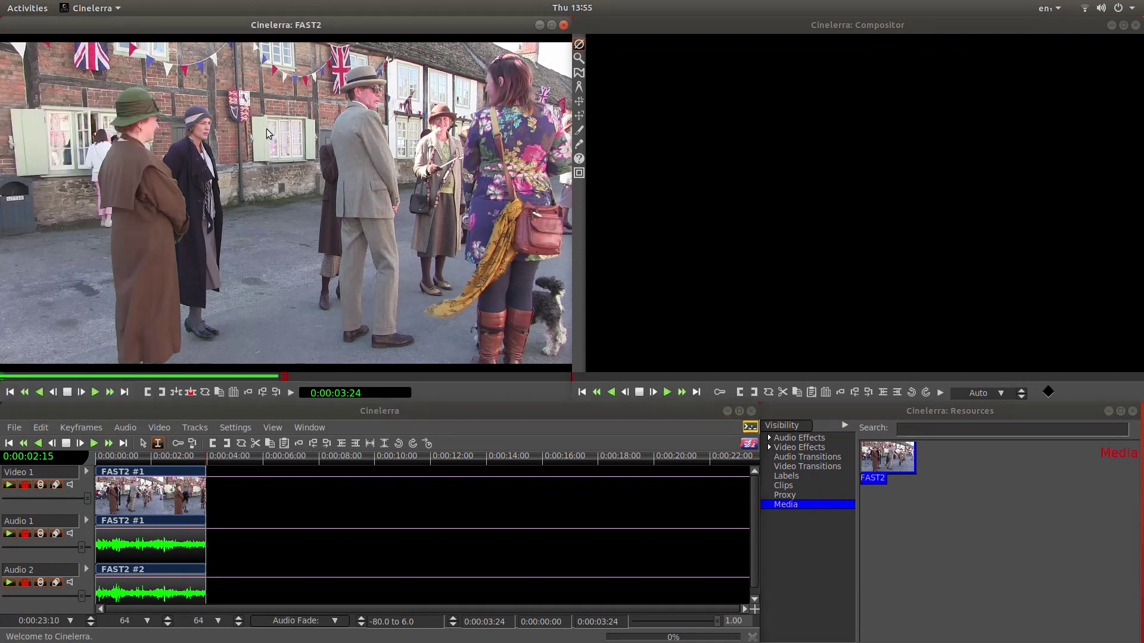